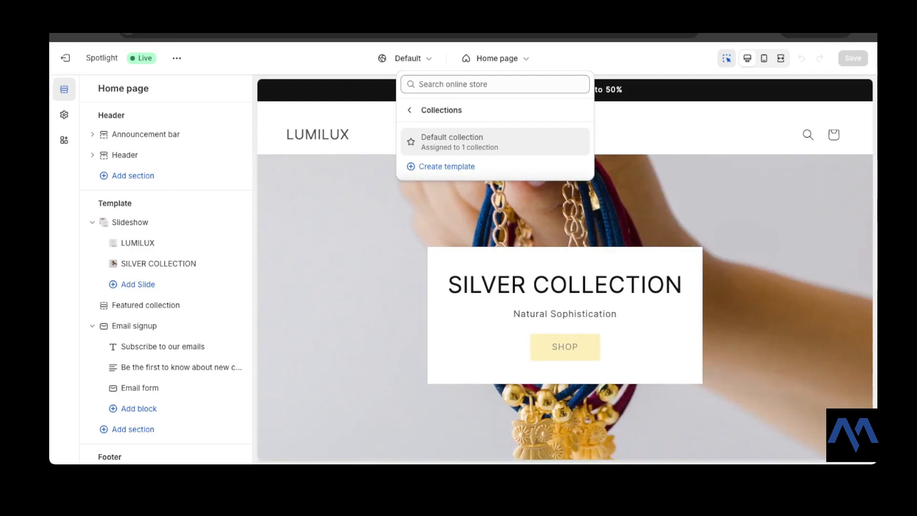
Step: Open the Default collection template and review the settings of its Collection banner section
{"action": "left_click", "coordinate": [451, 141]}
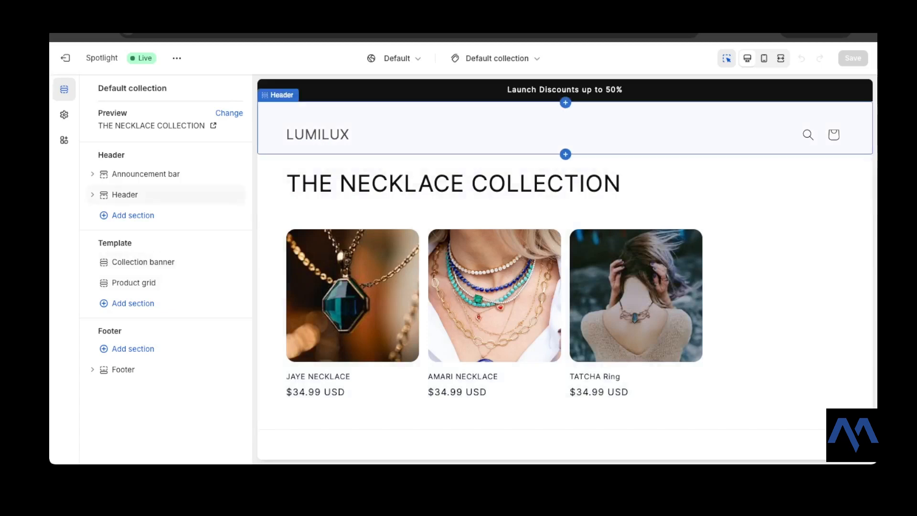
{"action": "scroll", "coordinate": [565, 115], "scroll_direction": "down", "scroll_amount": 2}
{"action": "scroll", "coordinate": [565, 115], "scroll_direction": "up", "scroll_amount": 2}
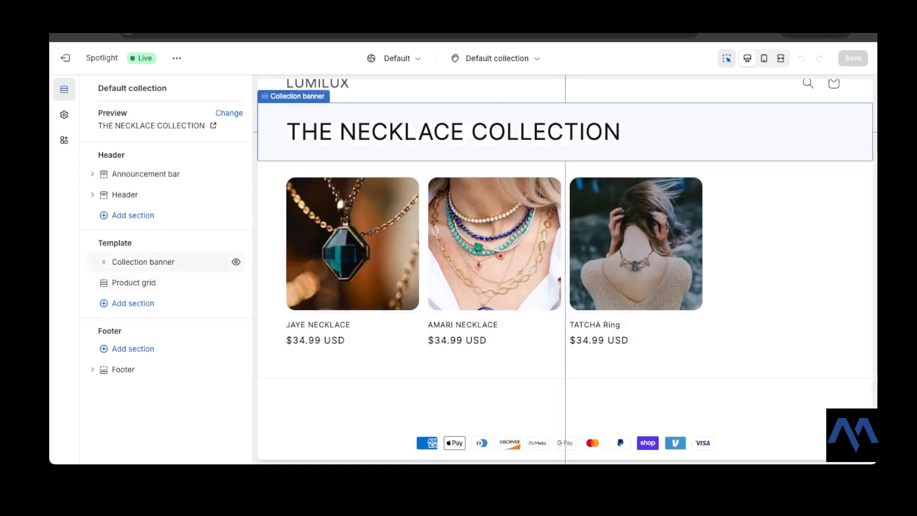
{"action": "left_click", "coordinate": [143, 261]}
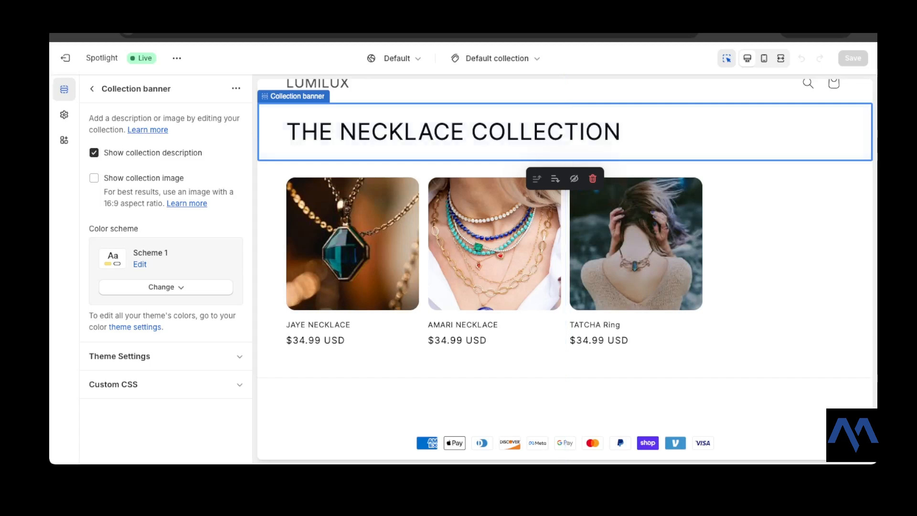
{"action": "left_click", "coordinate": [91, 88]}
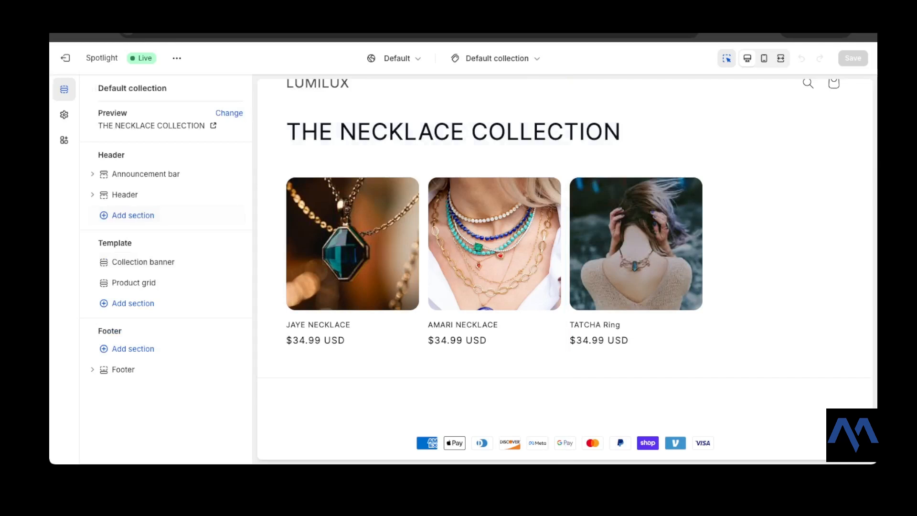
Step: Set the Product grid section to show 20 products per page
{"action": "left_click", "coordinate": [133, 282]}
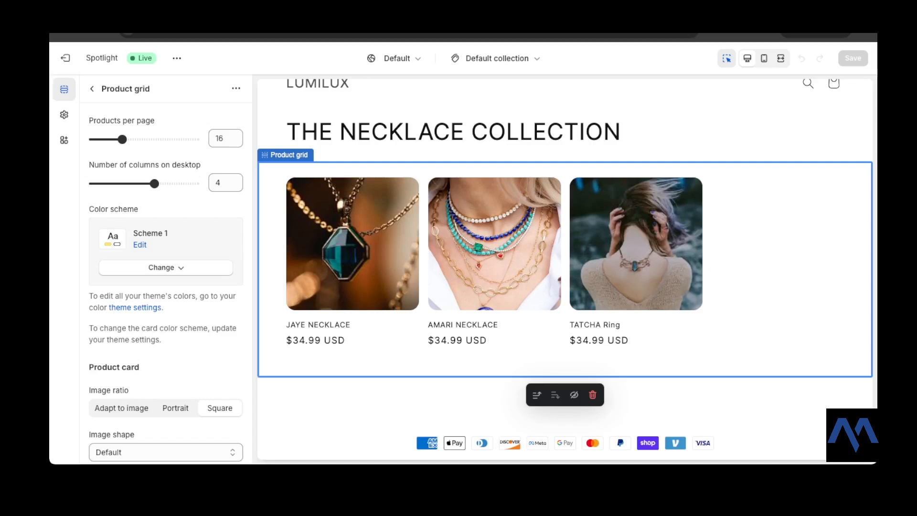
{"action": "left_click_drag", "start_coordinate": [122, 139], "coordinate": [136, 139]}
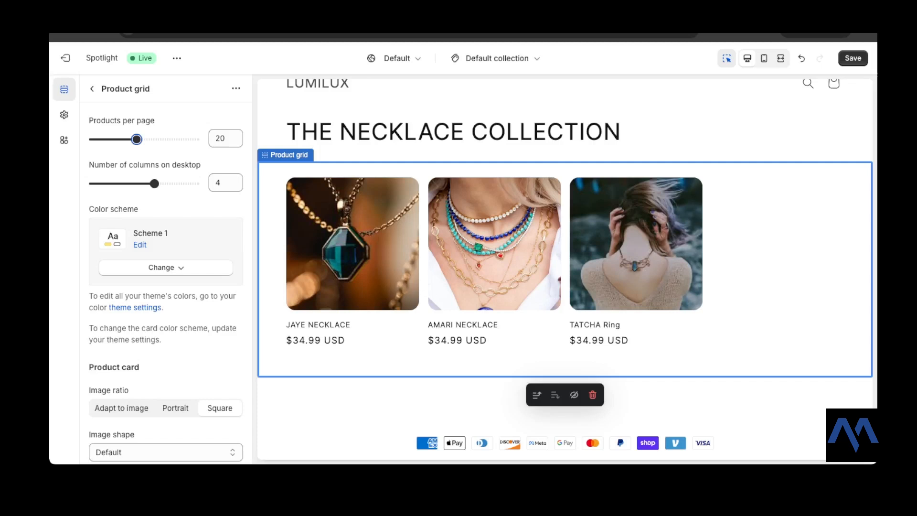
Step: Compare the Portrait, Square and Adapt to image ratios for the product cards, and set the image ratio to Portrait
{"action": "scroll", "coordinate": [166, 272], "scroll_direction": "down", "scroll_amount": 1}
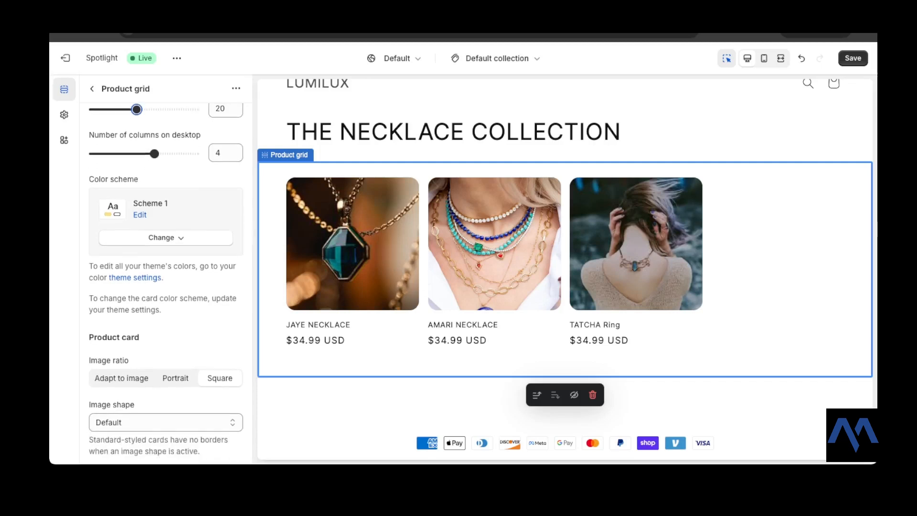
{"action": "scroll", "coordinate": [166, 282], "scroll_direction": "down", "scroll_amount": 3}
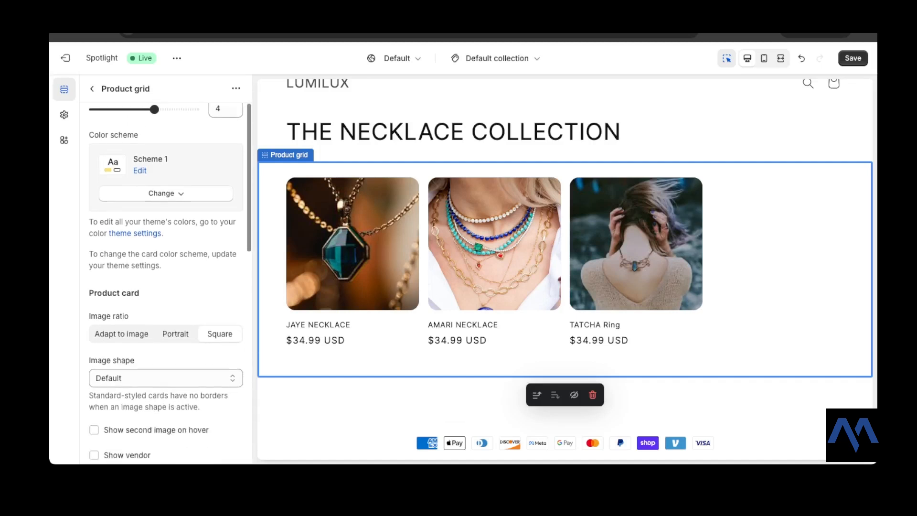
{"action": "scroll", "coordinate": [166, 282], "scroll_direction": "down", "scroll_amount": 2}
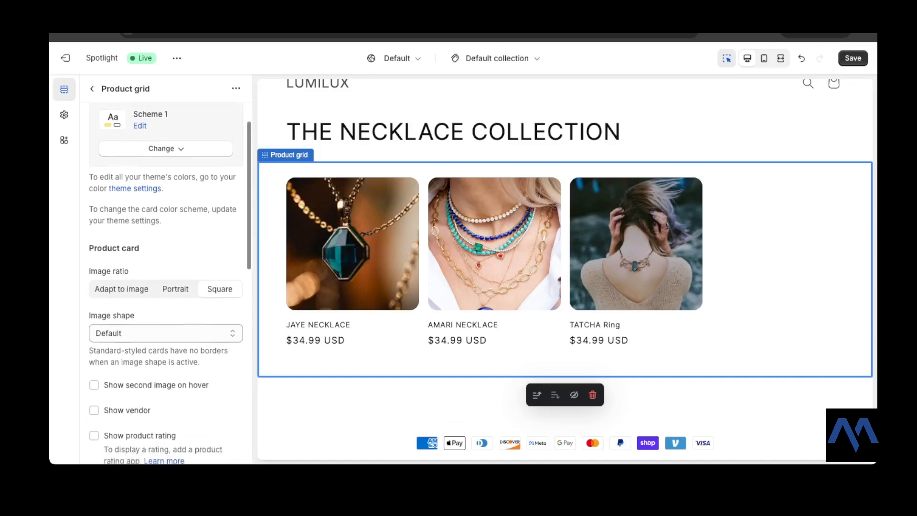
{"action": "scroll", "coordinate": [166, 281], "scroll_direction": "up", "scroll_amount": 3}
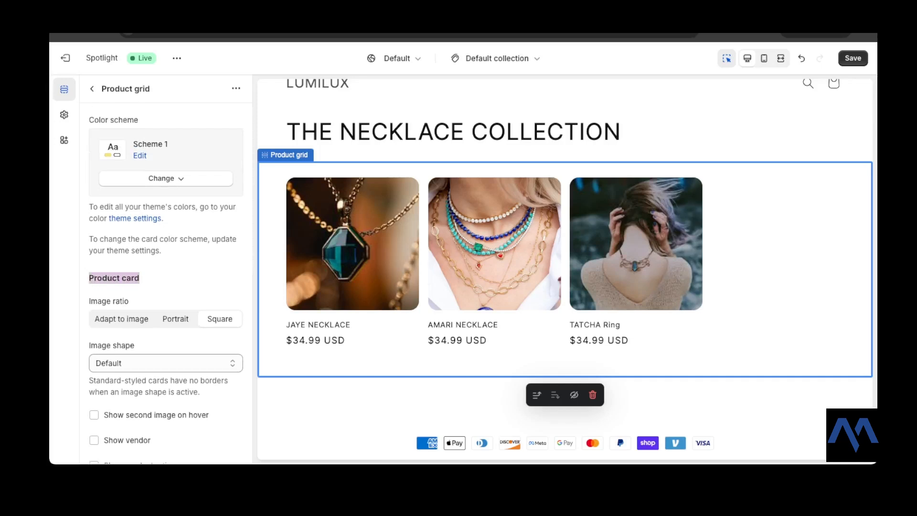
{"action": "scroll", "coordinate": [165, 284], "scroll_direction": "down", "scroll_amount": 2}
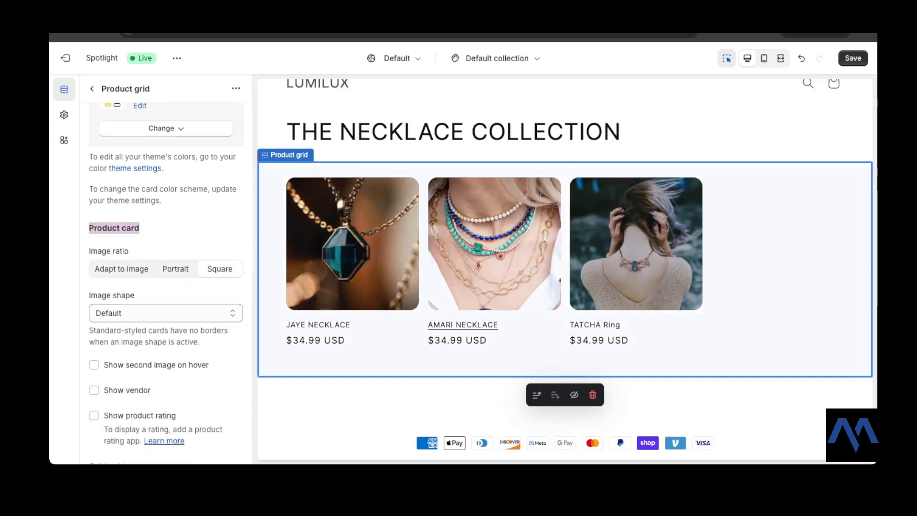
{"action": "left_click", "coordinate": [175, 269]}
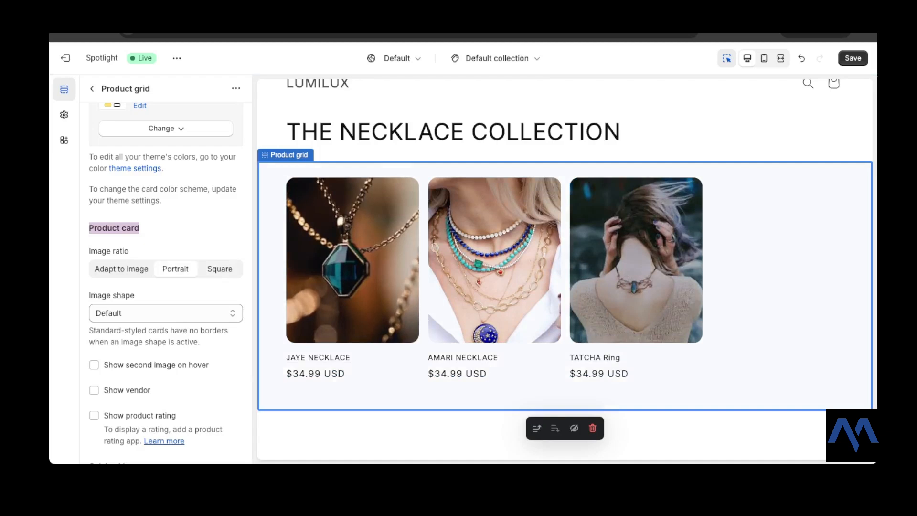
{"action": "left_click", "coordinate": [220, 269]}
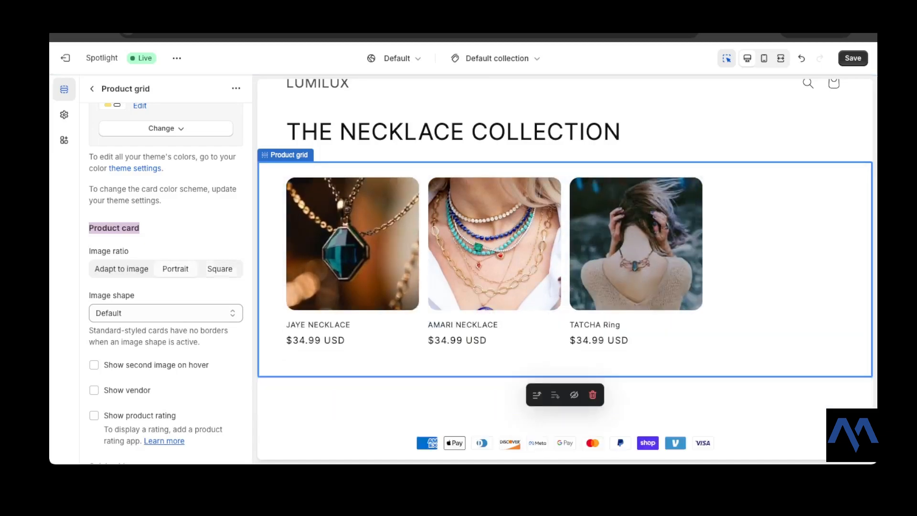
{"action": "left_click", "coordinate": [121, 268]}
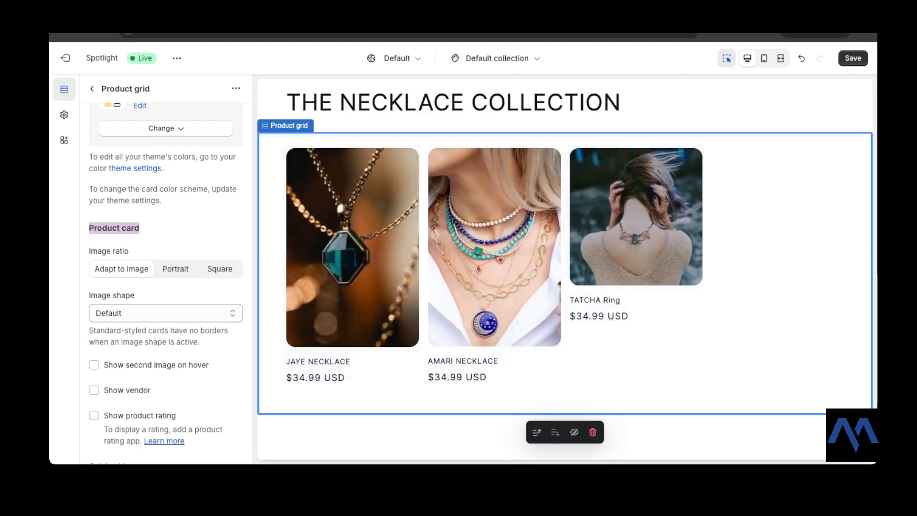
{"action": "left_click", "coordinate": [176, 268]}
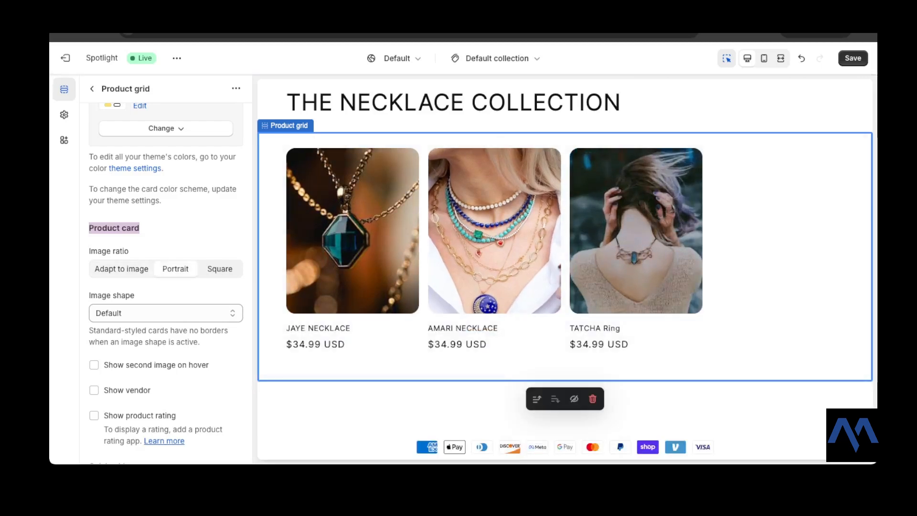
Step: Enable showing the second image on hover for the product cards
{"action": "scroll", "coordinate": [166, 248], "scroll_direction": "down", "scroll_amount": 3}
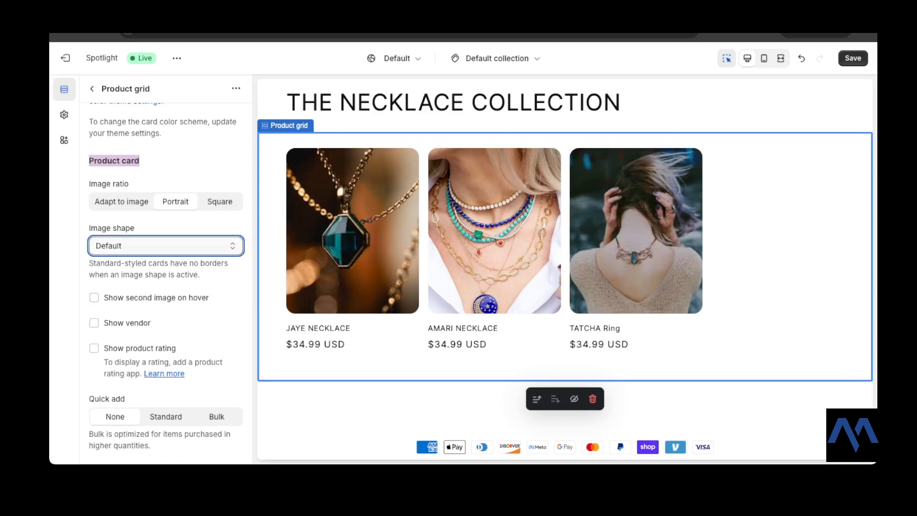
{"action": "scroll", "coordinate": [165, 282], "scroll_direction": "down", "scroll_amount": 2}
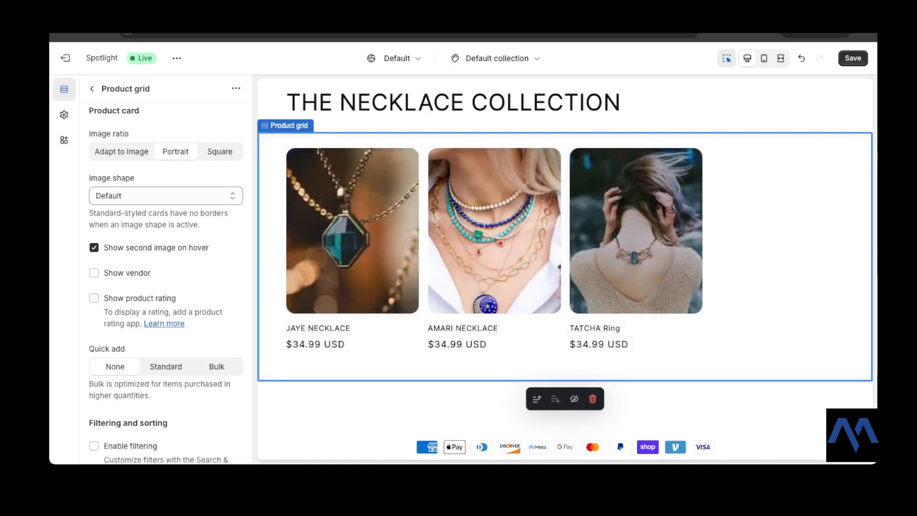
Step: Try showing the product rating on the product cards and turn it off again
{"action": "scroll", "coordinate": [166, 283], "scroll_direction": "down", "scroll_amount": 1}
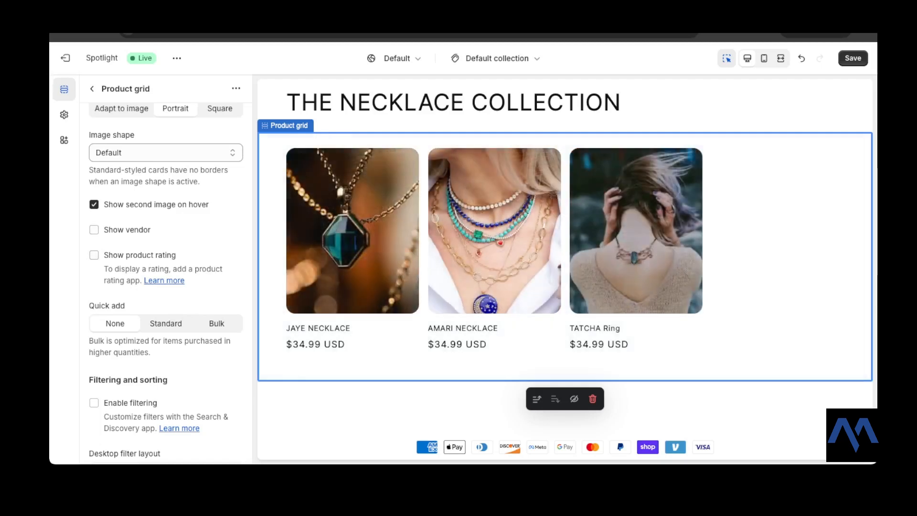
{"action": "left_click", "coordinate": [94, 255]}
{"action": "left_click", "coordinate": [94, 255]}
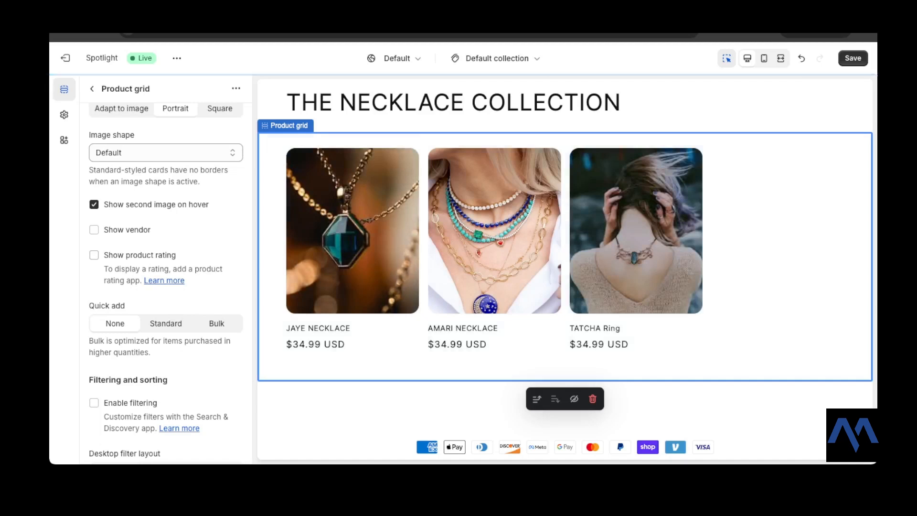
Step: Compare the Standard and Bulk quick add options for the product cards, and set Quick add to Standard
{"action": "scroll", "coordinate": [94, 255], "scroll_direction": "down", "scroll_amount": 2}
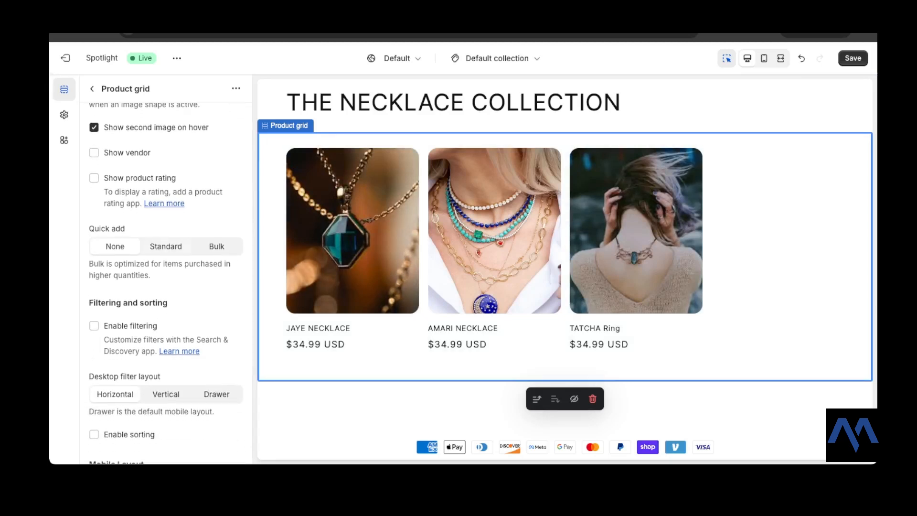
{"action": "scroll", "coordinate": [166, 284], "scroll_direction": "down", "scroll_amount": 1}
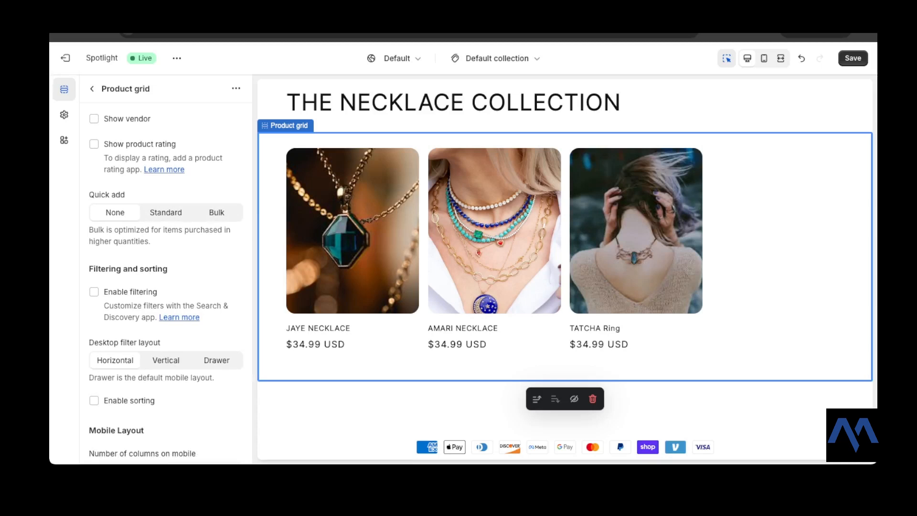
{"action": "left_click", "coordinate": [166, 212]}
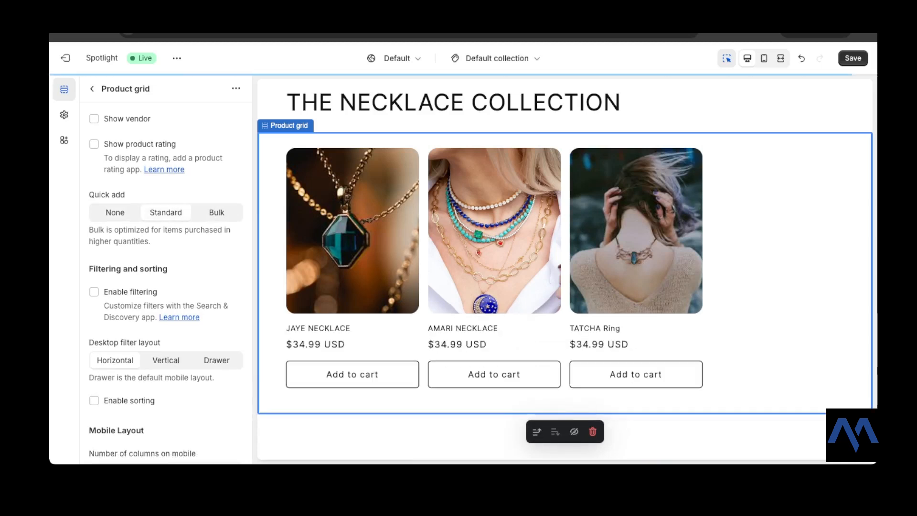
{"action": "scroll", "coordinate": [353, 388], "scroll_direction": "up", "scroll_amount": 1}
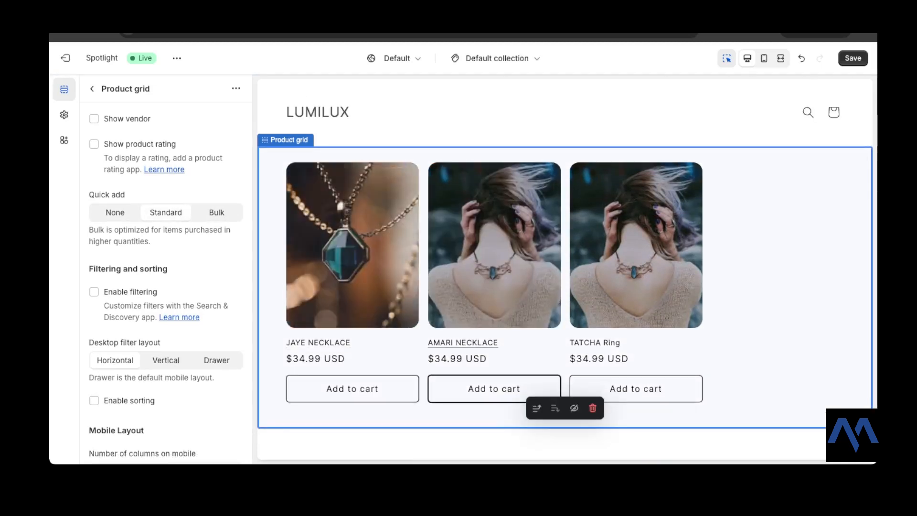
{"action": "left_click", "coordinate": [217, 212]}
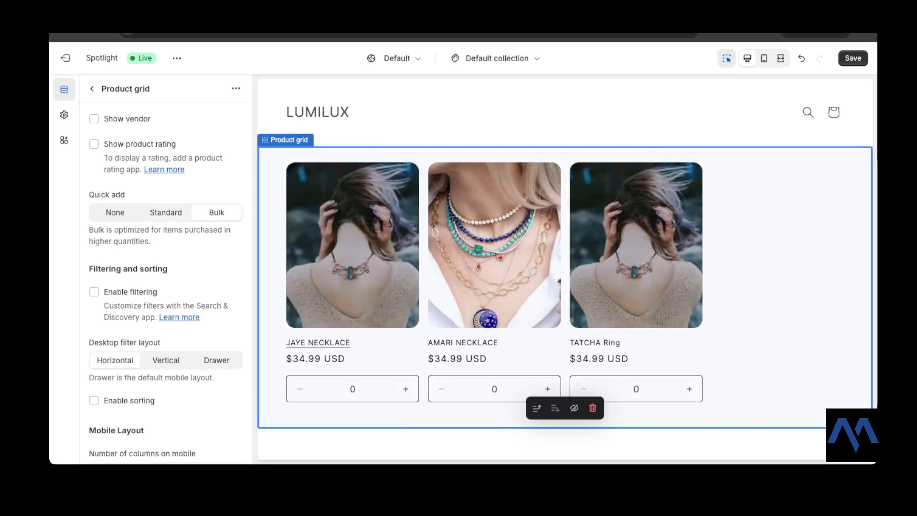
{"action": "scroll", "coordinate": [166, 267], "scroll_direction": "down", "scroll_amount": 1}
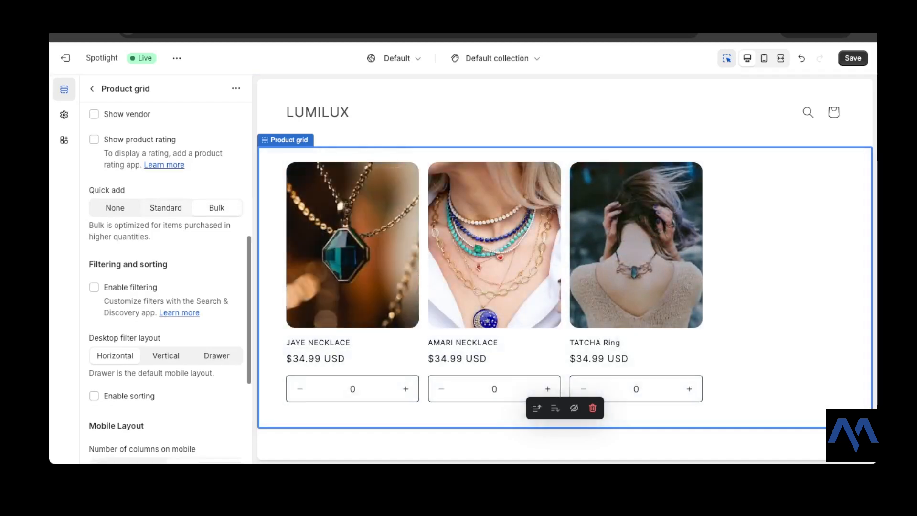
{"action": "left_click", "coordinate": [166, 208]}
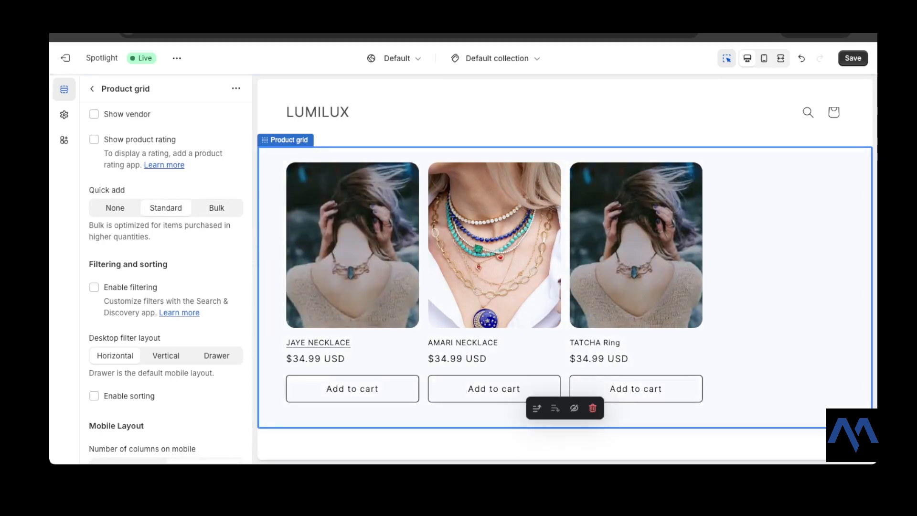
Step: Examine the product grid's filtering, mobile layout and section padding settings, and preview the collection page in the mobile view
{"action": "scroll", "coordinate": [166, 282], "scroll_direction": "down", "scroll_amount": 4}
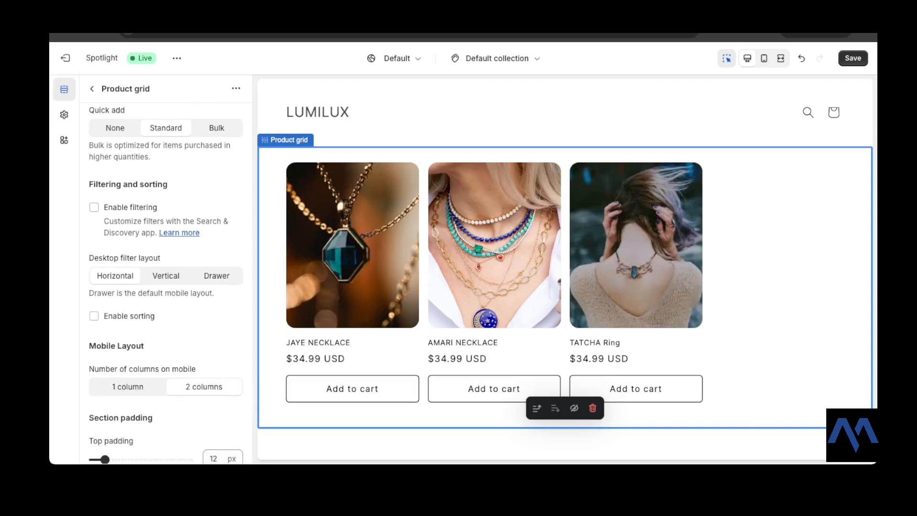
{"action": "scroll", "coordinate": [166, 282], "scroll_direction": "down", "scroll_amount": 5}
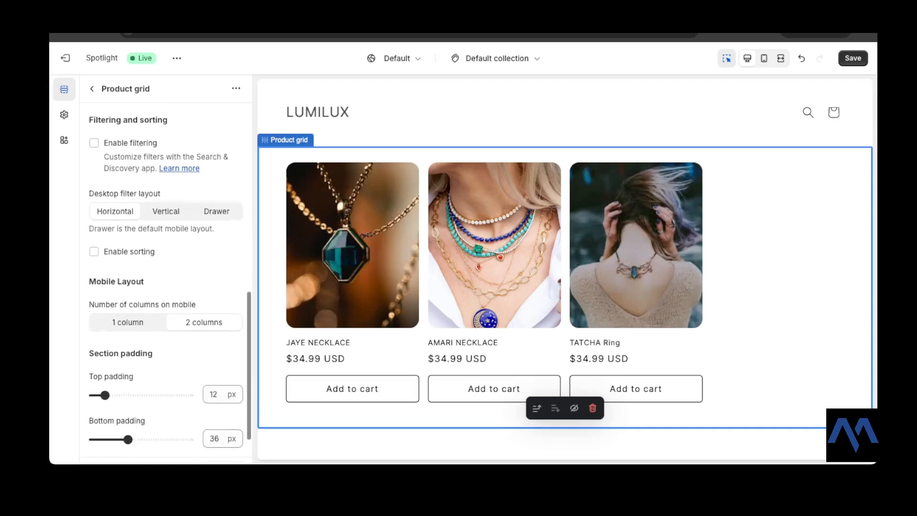
{"action": "scroll", "coordinate": [165, 281], "scroll_direction": "down", "scroll_amount": 1}
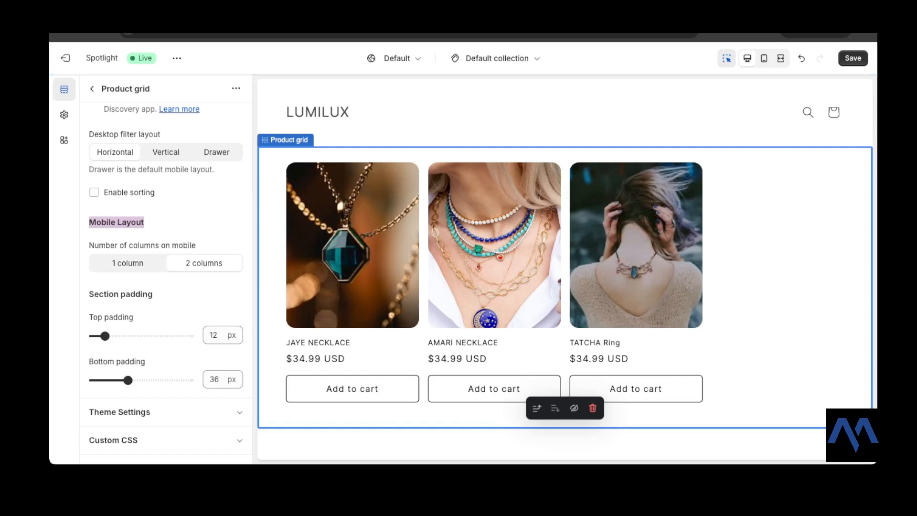
{"action": "scroll", "coordinate": [166, 282], "scroll_direction": "up", "scroll_amount": 1}
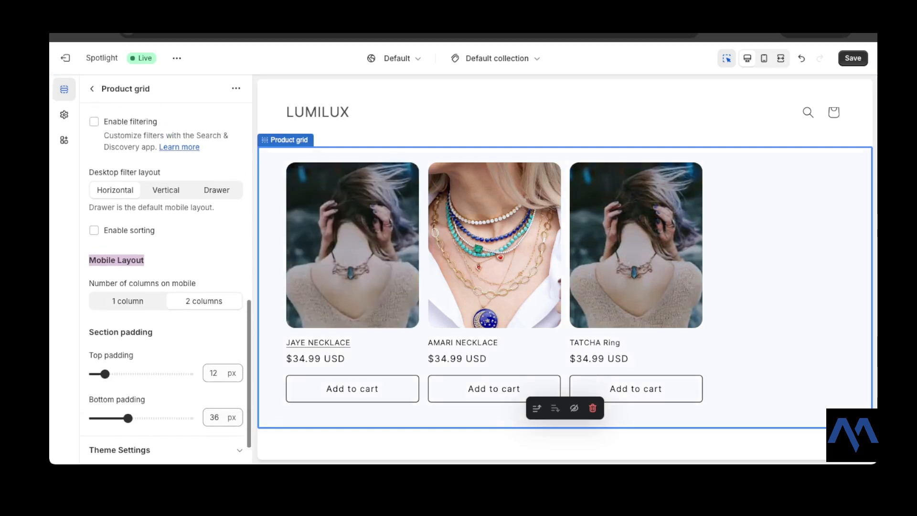
{"action": "scroll", "coordinate": [353, 282], "scroll_direction": "up", "scroll_amount": 2}
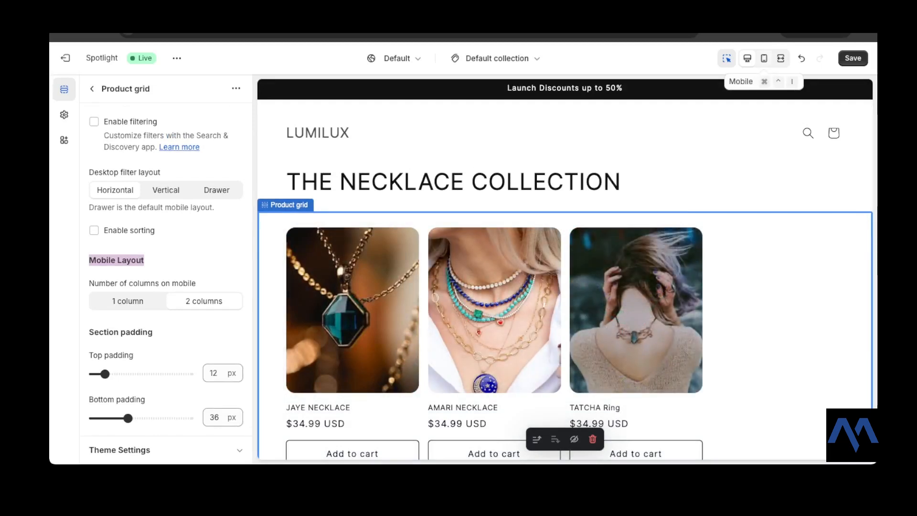
{"action": "left_click", "coordinate": [763, 58]}
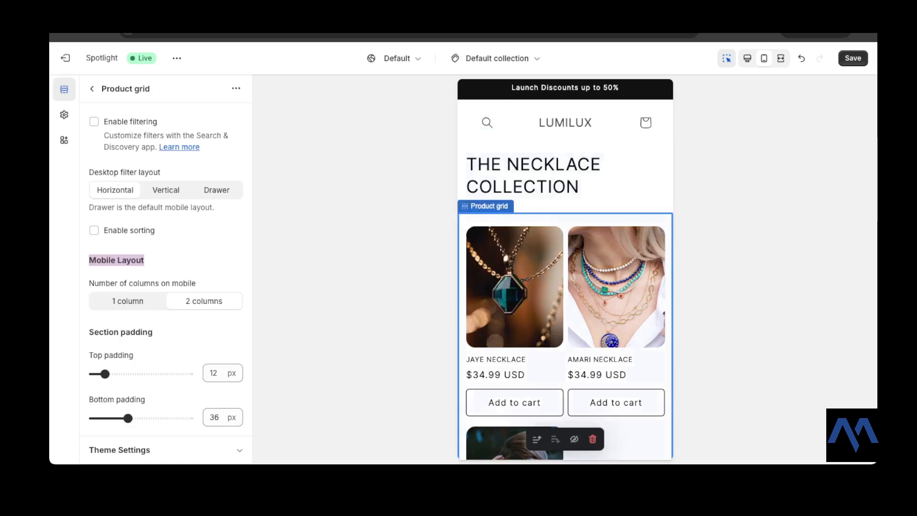
{"action": "scroll", "coordinate": [564, 267], "scroll_direction": "down", "scroll_amount": 2}
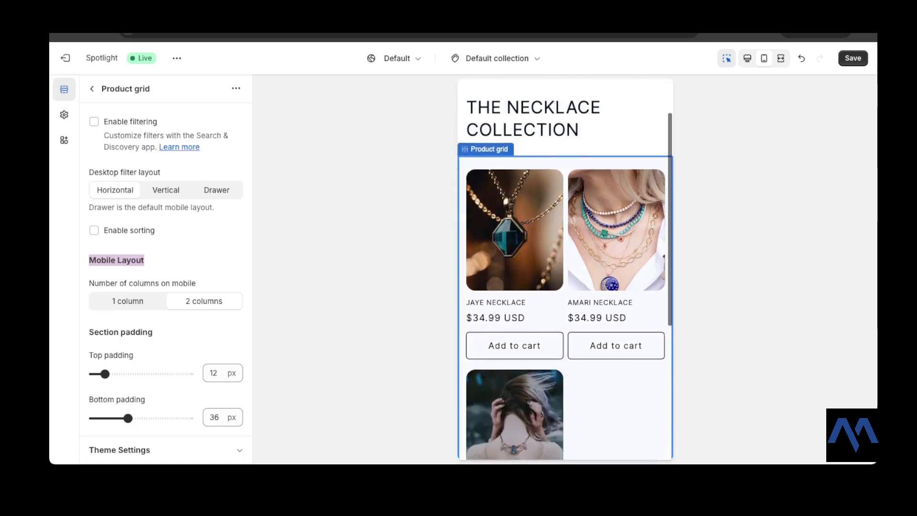
{"action": "scroll", "coordinate": [565, 267], "scroll_direction": "down", "scroll_amount": 5}
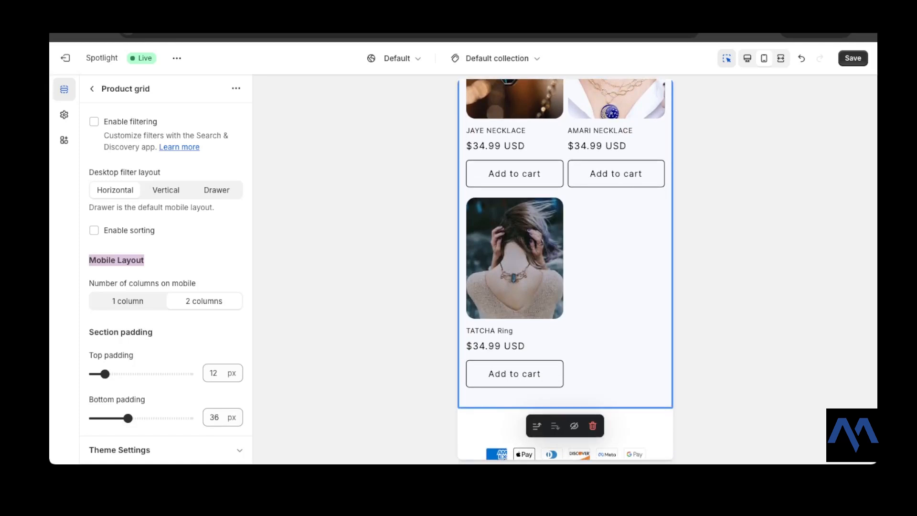
Step: Look over the mobile preview, return the collection page preview to desktop view, and review the product grid settings
{"action": "scroll", "coordinate": [565, 267], "scroll_direction": "up", "scroll_amount": 5}
{"action": "scroll", "coordinate": [564, 267], "scroll_direction": "up", "scroll_amount": 2}
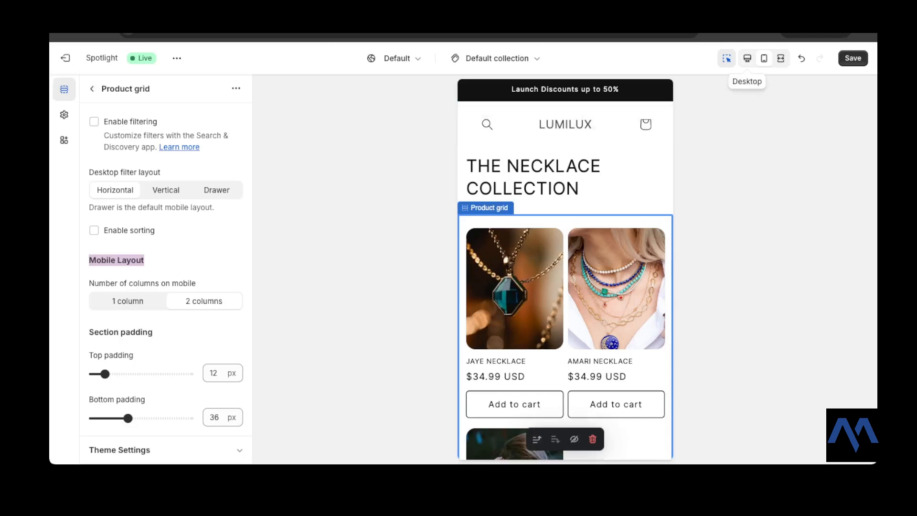
{"action": "scroll", "coordinate": [165, 282], "scroll_direction": "up", "scroll_amount": 10}
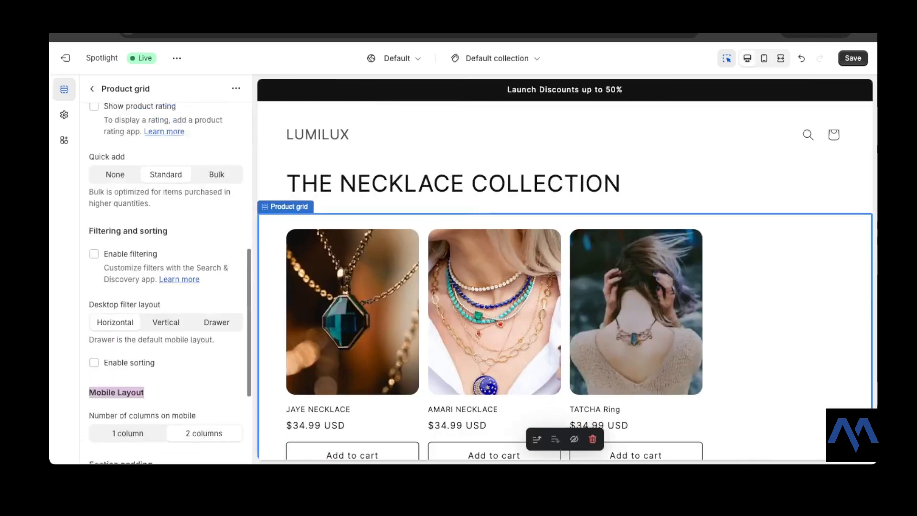
{"action": "scroll", "coordinate": [165, 281], "scroll_direction": "up", "scroll_amount": 3}
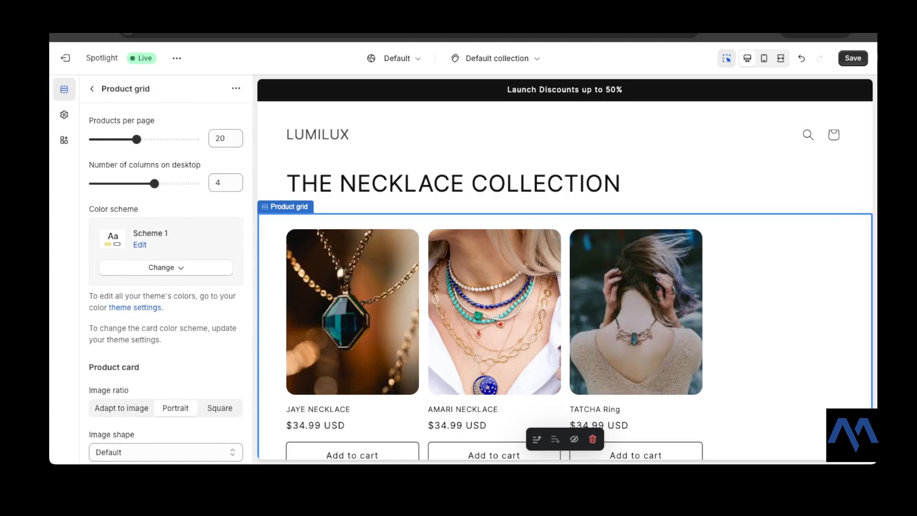
Step: Leave the product grid settings for the template's section list and save the collection page changes
{"action": "left_click", "coordinate": [91, 88]}
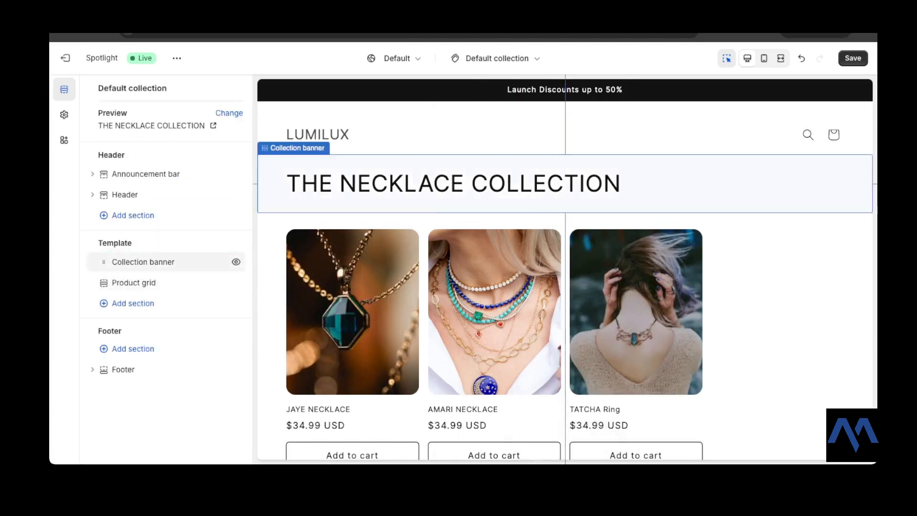
{"action": "left_click_drag", "start_coordinate": [104, 262], "coordinate": [103, 262]}
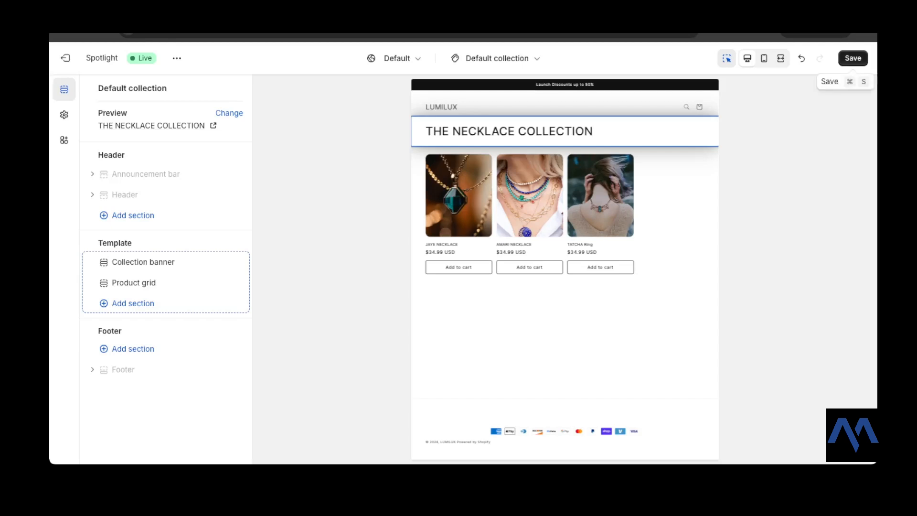
{"action": "left_click", "coordinate": [853, 58]}
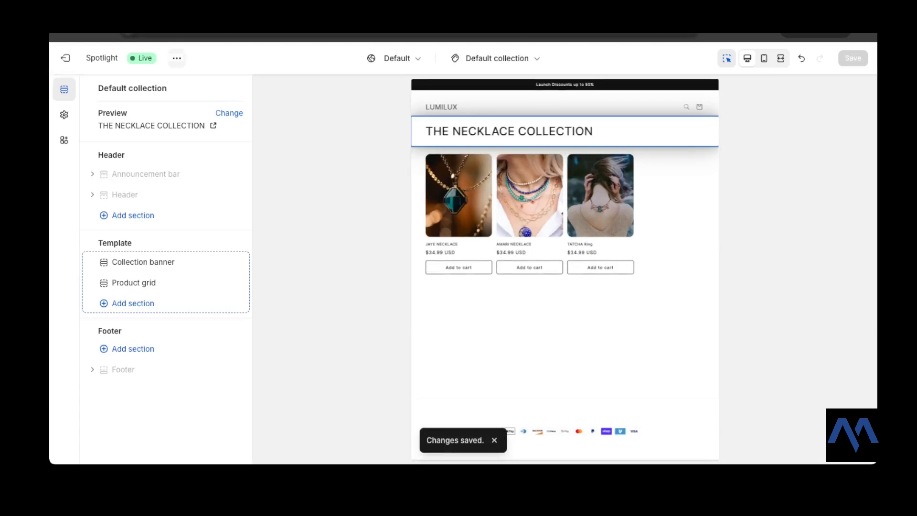
Step: View the live storefront, examine its home page from banner to footer, and return to the theme editor
{"action": "left_click", "coordinate": [176, 58]}
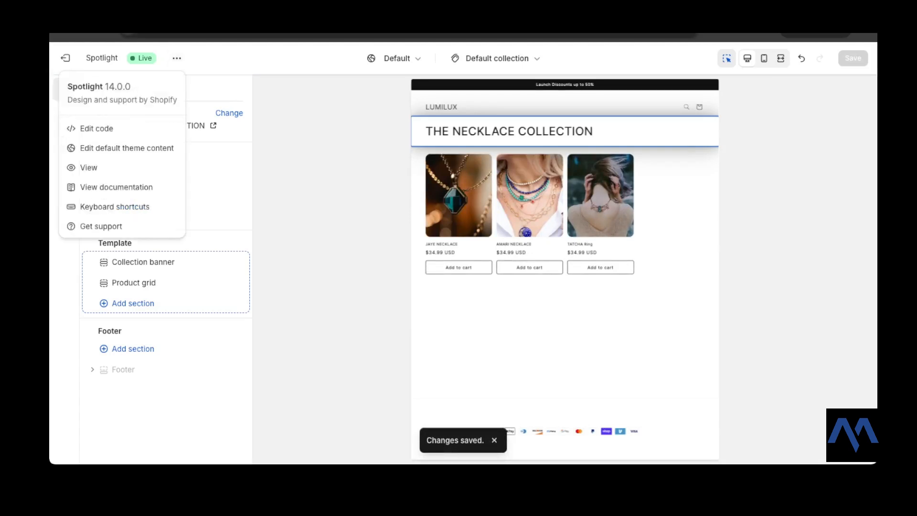
{"action": "left_click", "coordinate": [88, 167]}
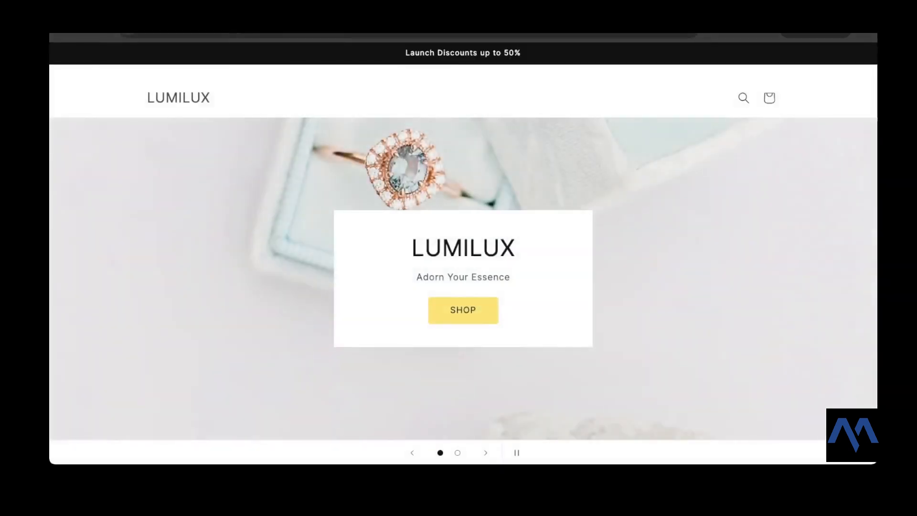
{"action": "scroll", "coordinate": [462, 248], "scroll_direction": "down", "scroll_amount": 6}
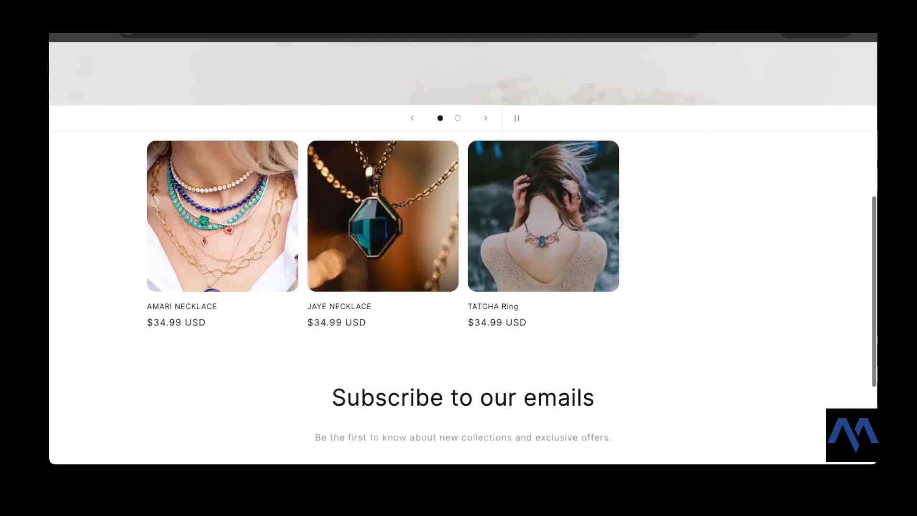
{"action": "scroll", "coordinate": [463, 248], "scroll_direction": "down", "scroll_amount": 4}
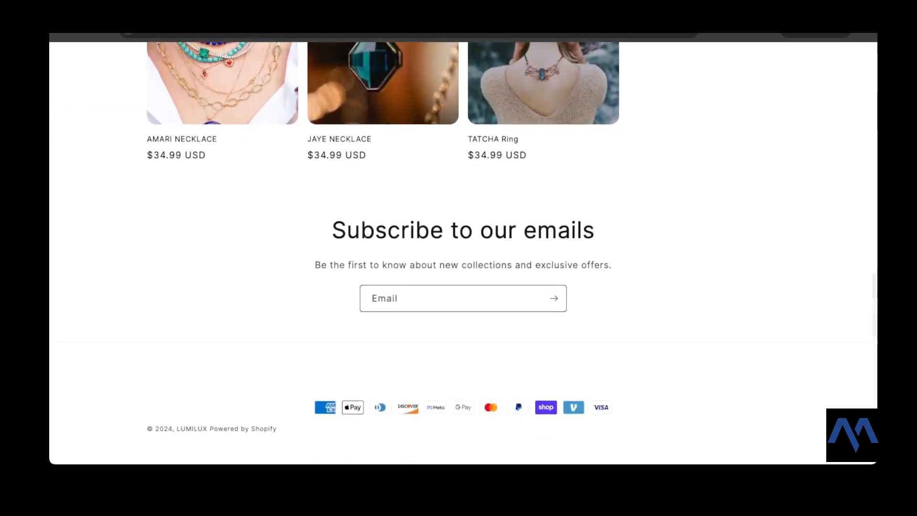
{"action": "scroll", "coordinate": [462, 248], "scroll_direction": "up", "scroll_amount": 10}
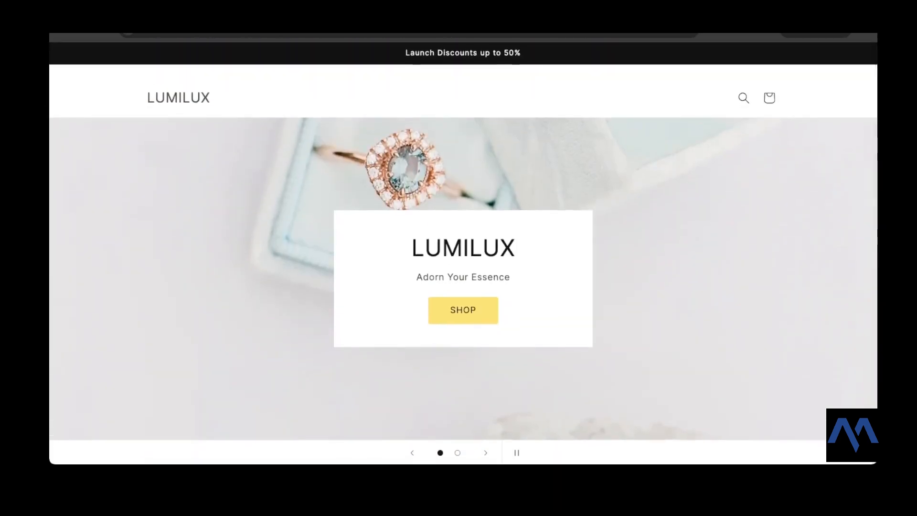
{"action": "scroll", "coordinate": [462, 248], "scroll_direction": "down", "scroll_amount": 10}
{"action": "scroll", "coordinate": [463, 248], "scroll_direction": "up", "scroll_amount": 10}
{"action": "scroll", "coordinate": [463, 248], "scroll_direction": "down", "scroll_amount": 3}
{"action": "scroll", "coordinate": [462, 249], "scroll_direction": "up", "scroll_amount": 3}
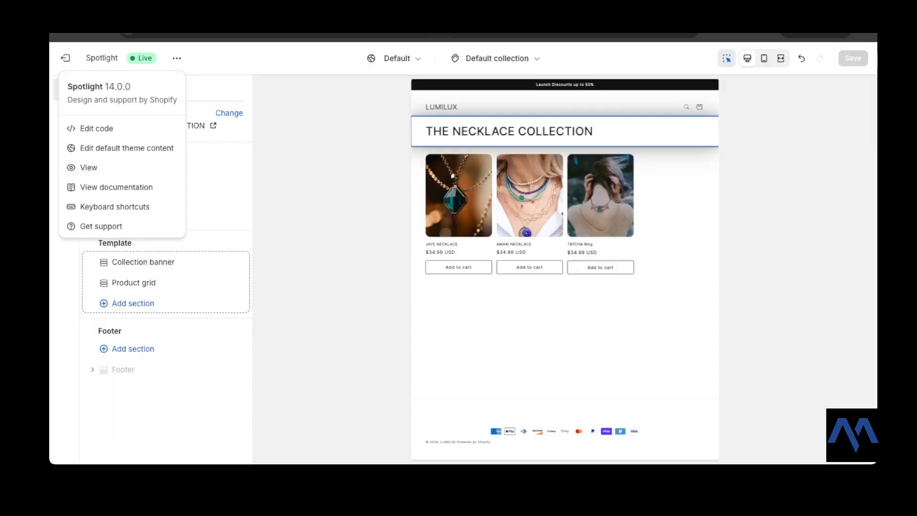
{"action": "key", "text": "Escape"}
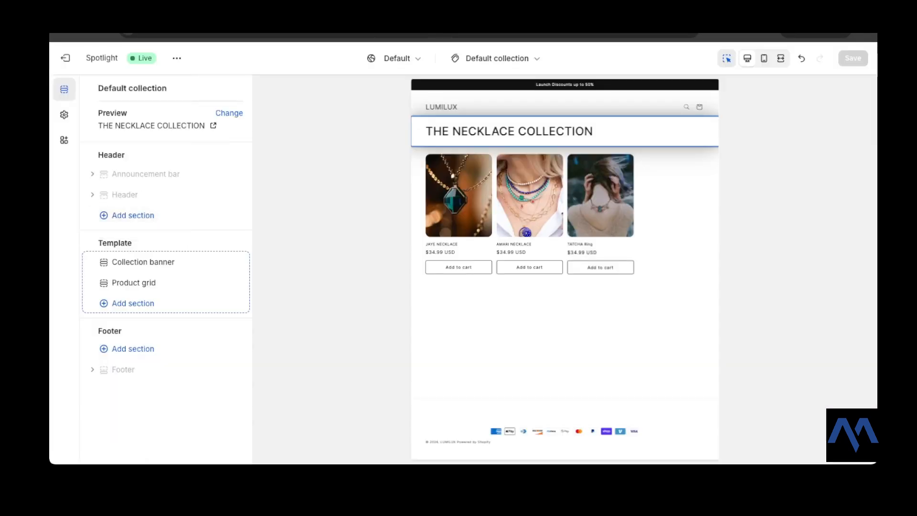